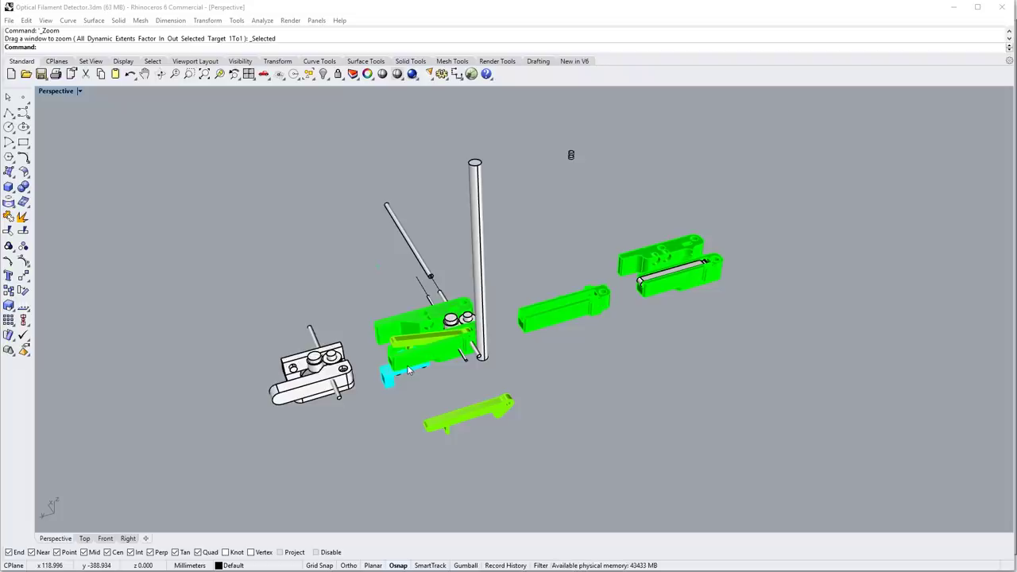
Window-select the white extruder part, zoom in on it, and tilt the view to inspect it.
right_click_drag(408, 370, 498, 364, "shift")
right_click_drag(612, 352, 521, 362, "shift")
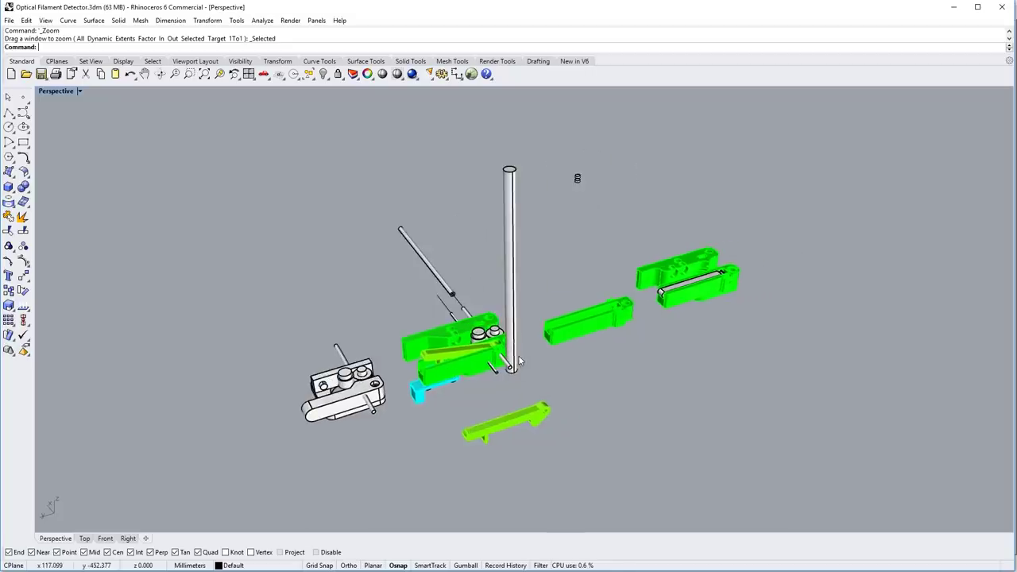
left_click_drag(393, 447, 247, 296)
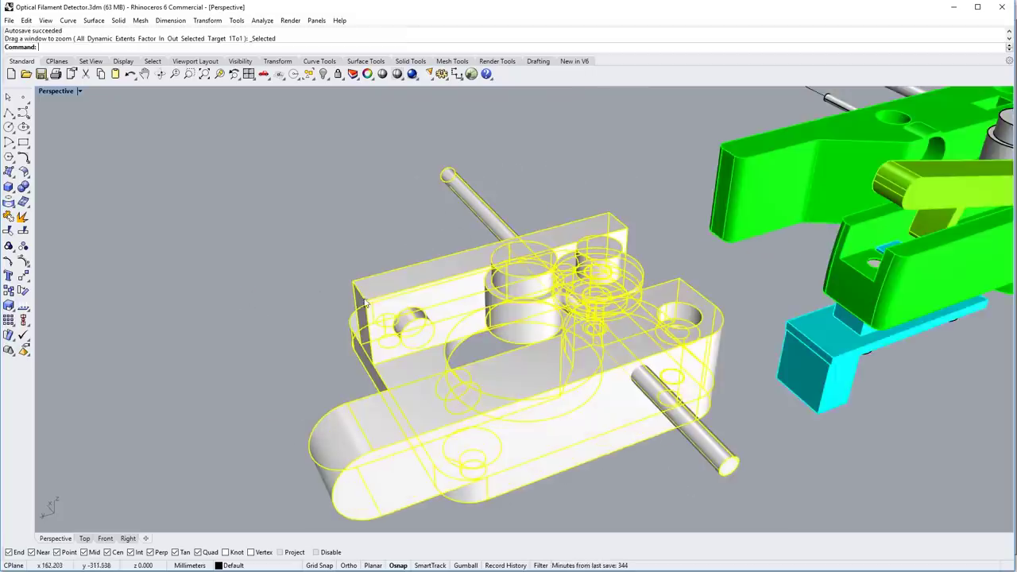
key("Escape")
scroll(451, 256, "down", 5)
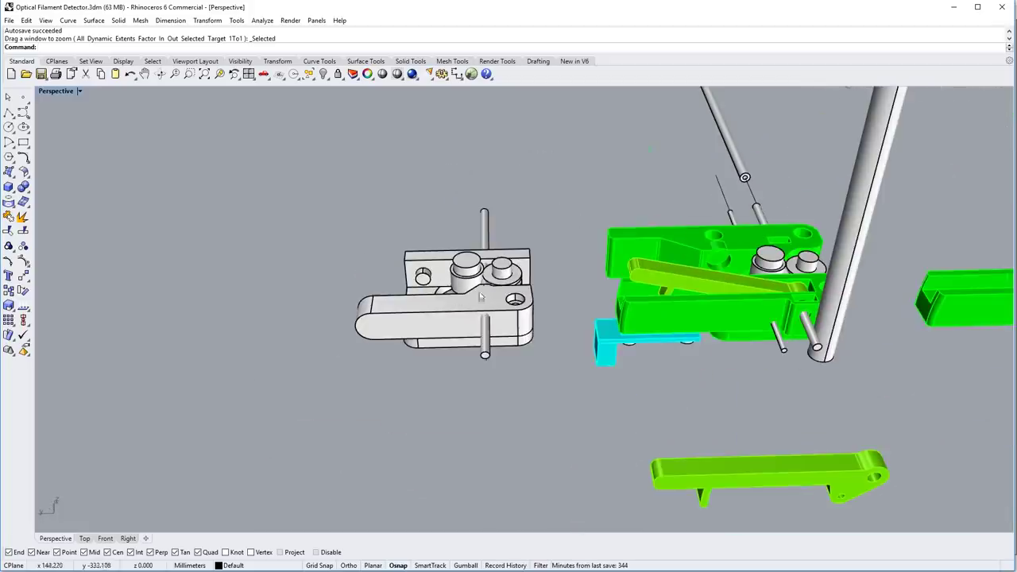
right_click_drag(486, 284, 583, 300)
right_click_drag(516, 297, 564, 304)
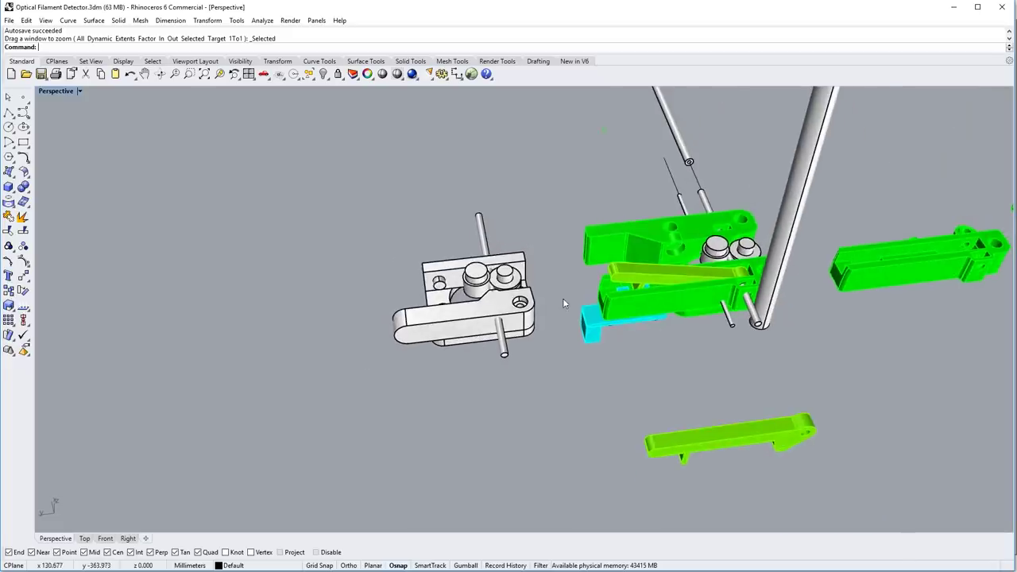
scroll(660, 298, "up", 3)
left_click(660, 299)
left_click(638, 228)
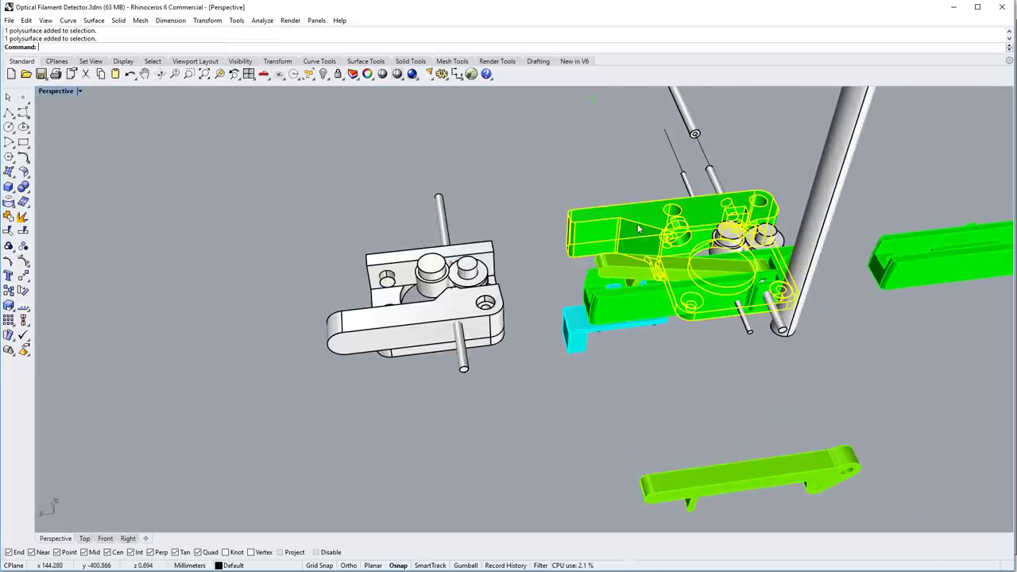
right_click_drag(667, 360, 609, 342)
left_click(618, 348)
scroll(617, 347, "down", 4)
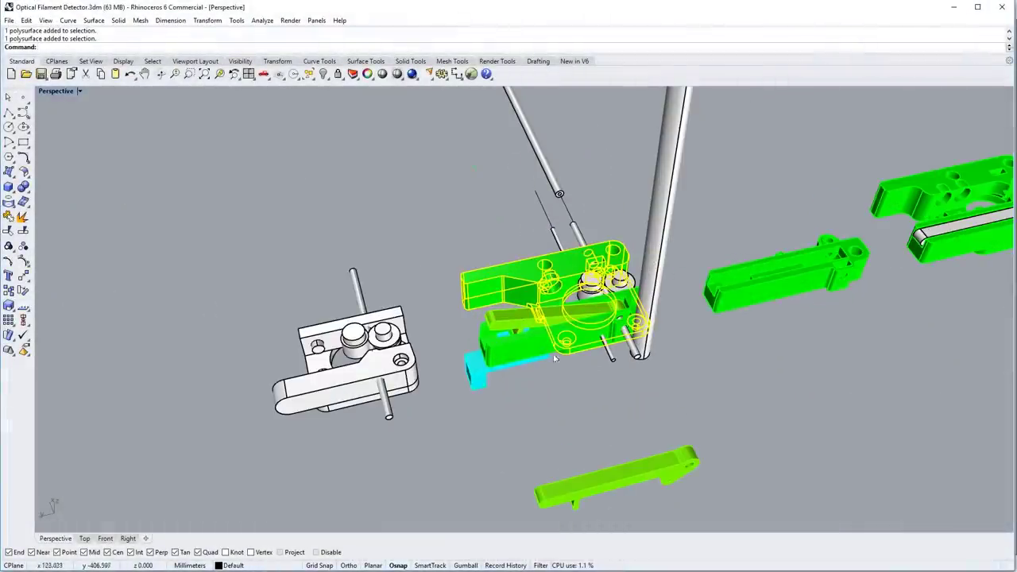
left_click(563, 396)
right_click_drag(563, 395, 571, 390)
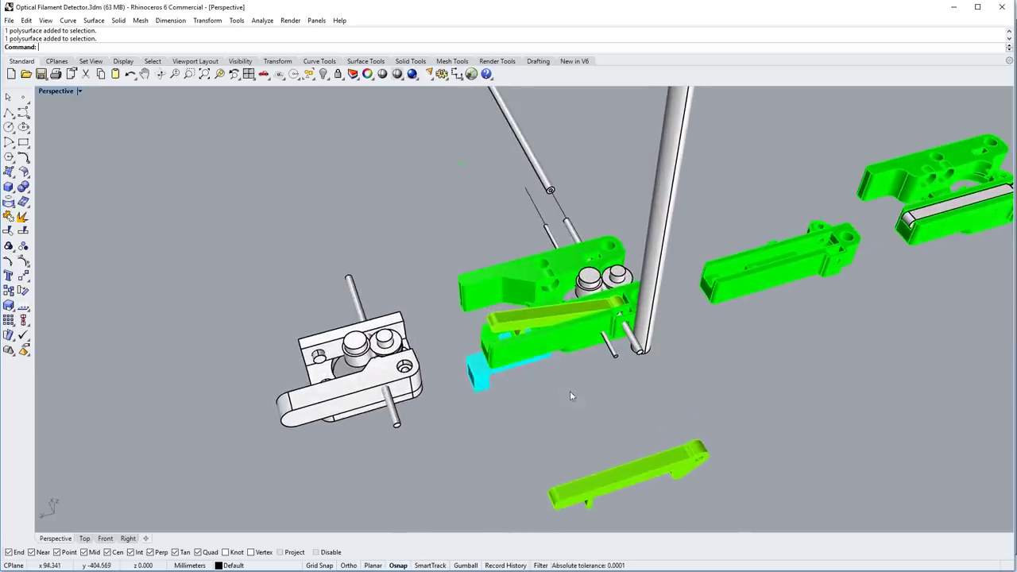
right_click_drag(566, 355, 556, 351)
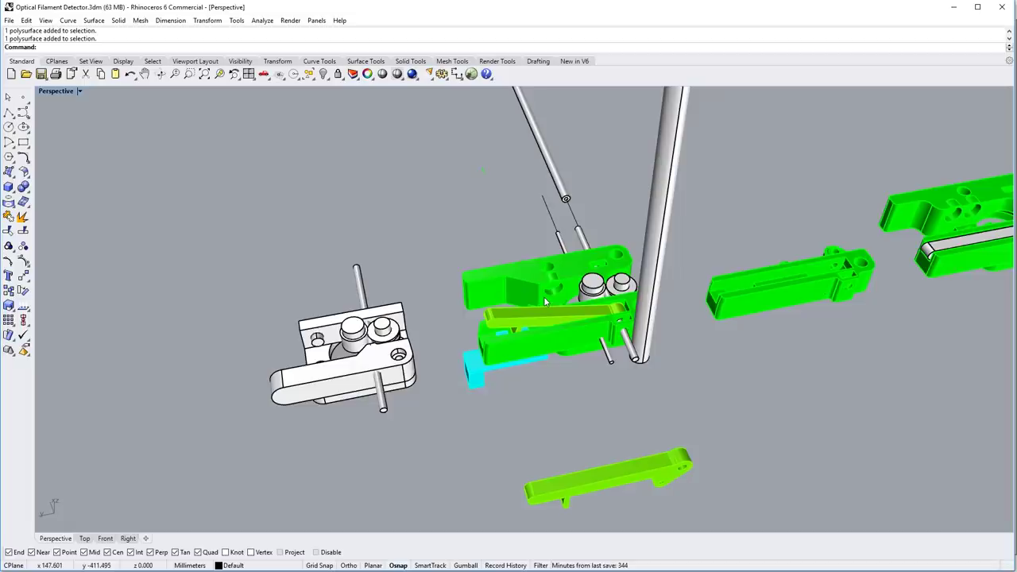
Pan and orbit the scene toward the green bar, then window-select the green clamp part on the right.
left_click(554, 345)
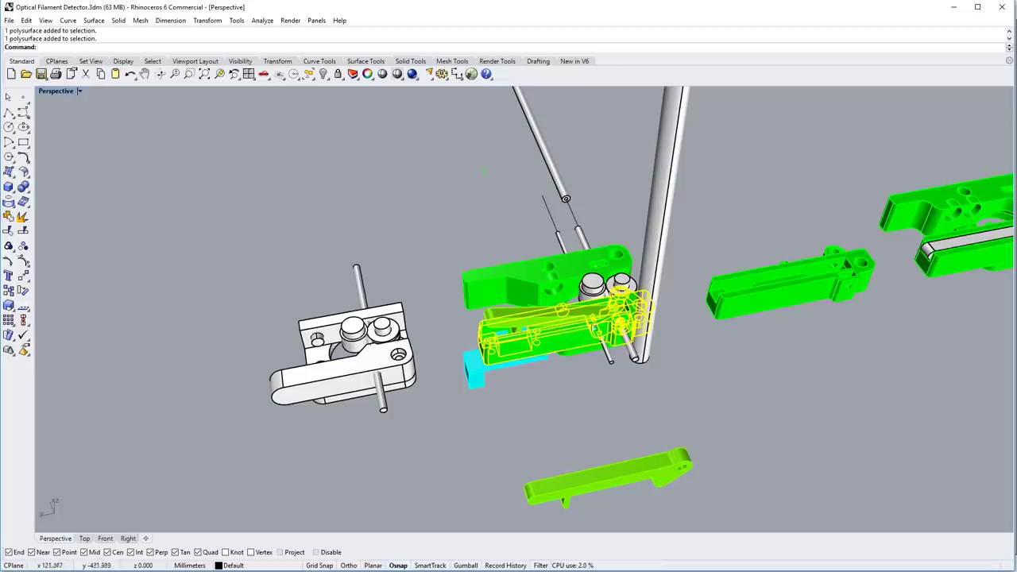
left_click(797, 273)
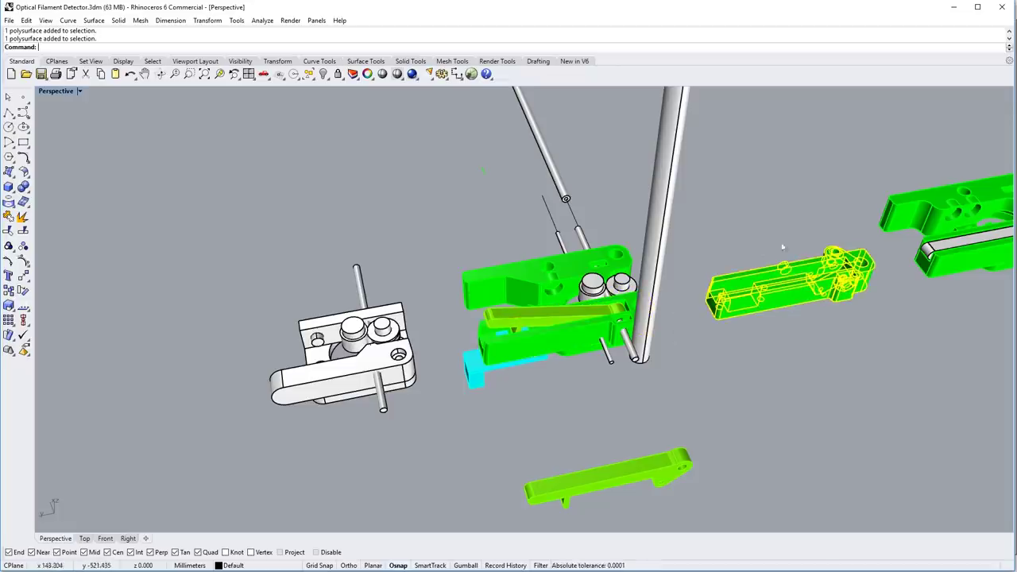
right_click_drag(801, 335, 615, 339, "shift")
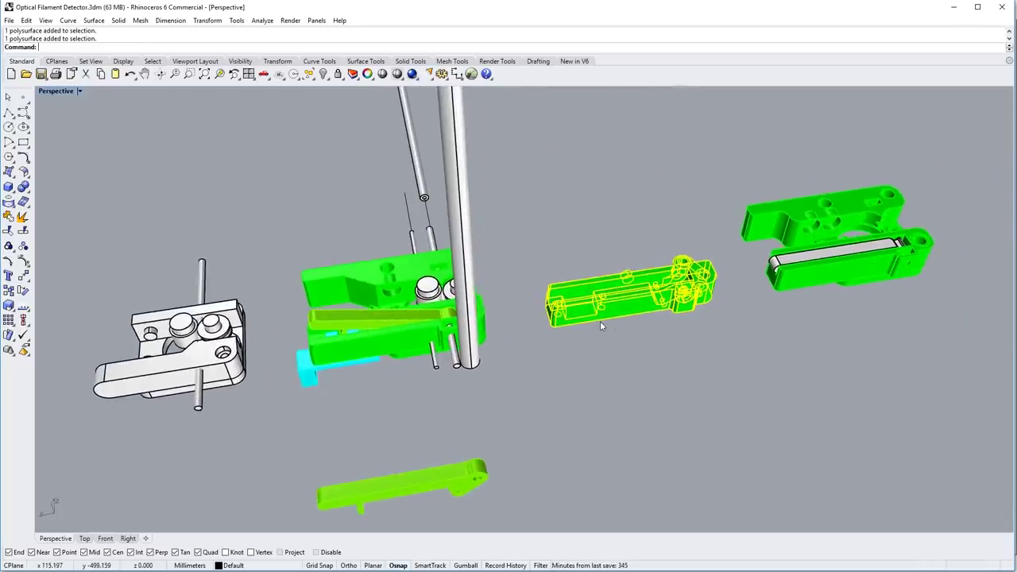
right_click_drag(600, 321, 181, 348)
scroll(181, 349, "down", 2)
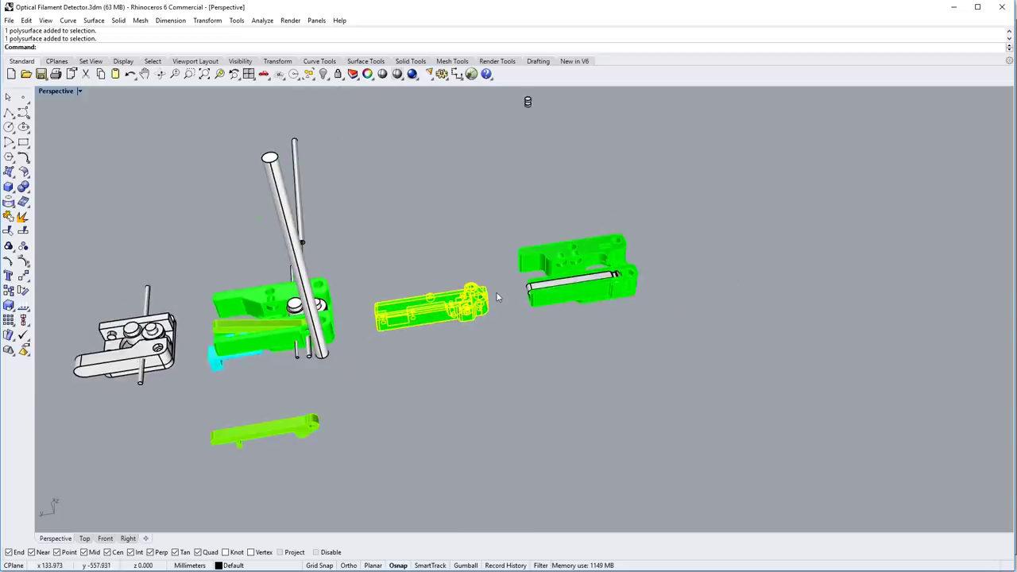
scroll(496, 297, "up", 5)
left_click_drag(799, 389, 532, 189)
Zoom to the green clamp and orbit around it, picking out the white bar and green housing.
key("ctrl+shift+e")
left_click(628, 317)
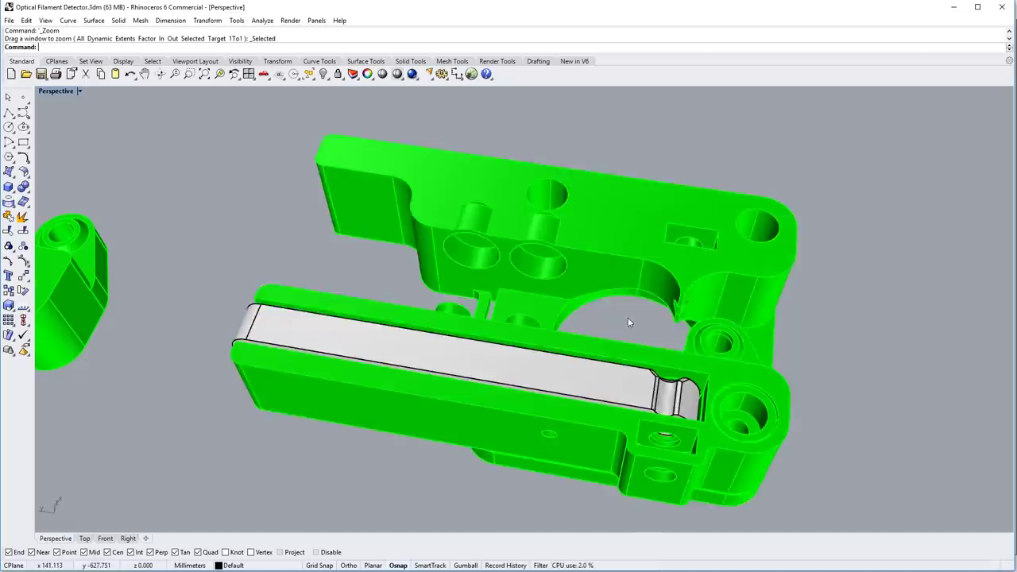
right_click_drag(627, 317, 574, 299)
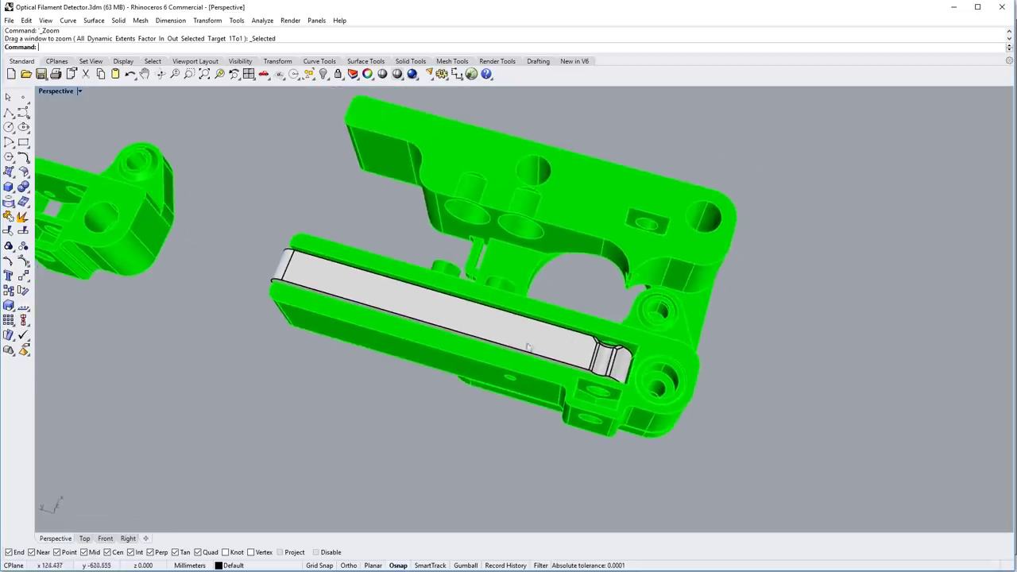
left_click(528, 341)
left_click(553, 313)
key("Escape")
right_click_drag(595, 364, 507, 332)
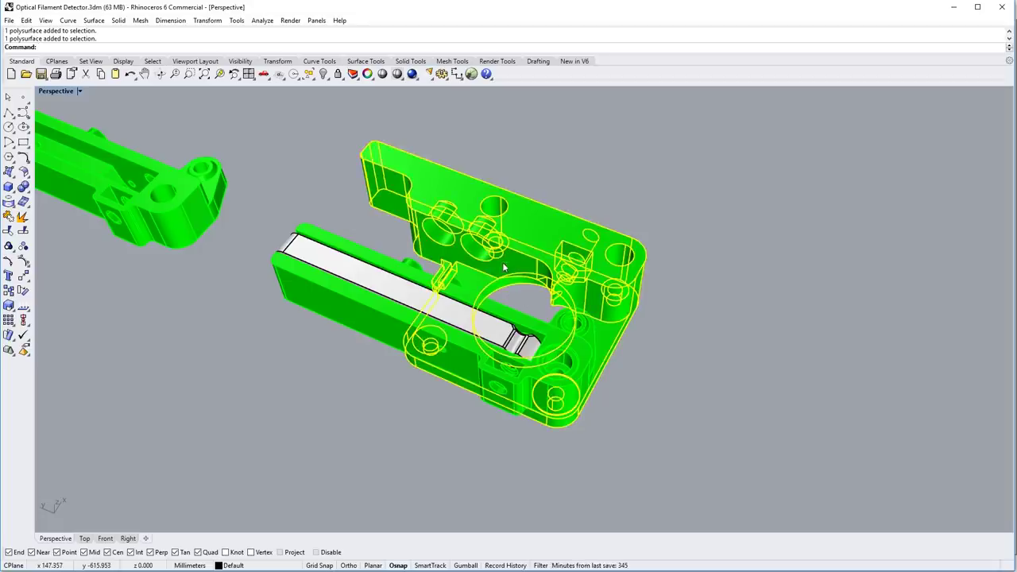
right_click_drag(517, 292, 533, 302)
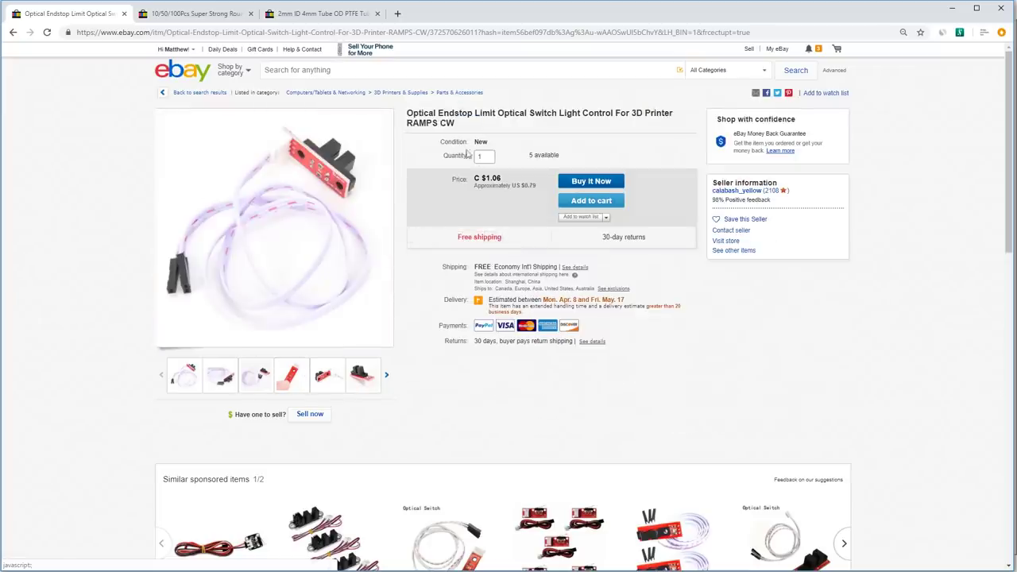
Highlight 'Optical Endstop' in the switch title, then go to the disc magnets listing tab.
left_click_drag(407, 113, 477, 116)
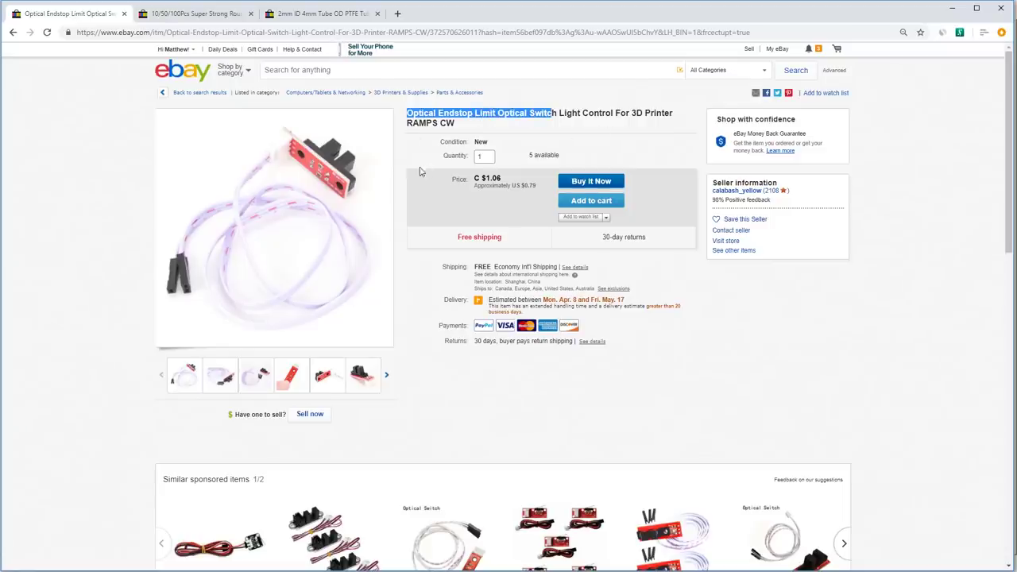
left_click(485, 137)
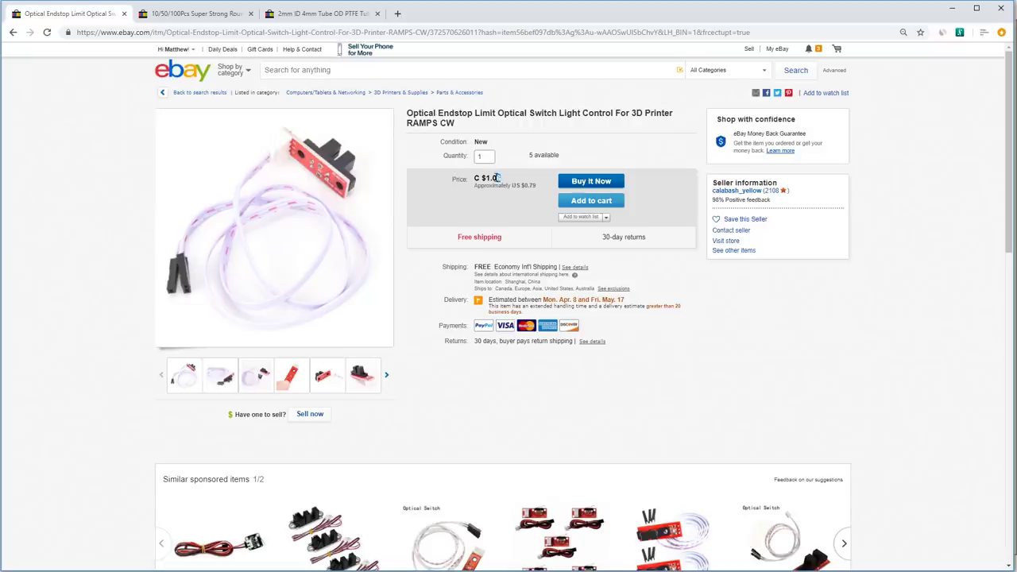
left_click(199, 13)
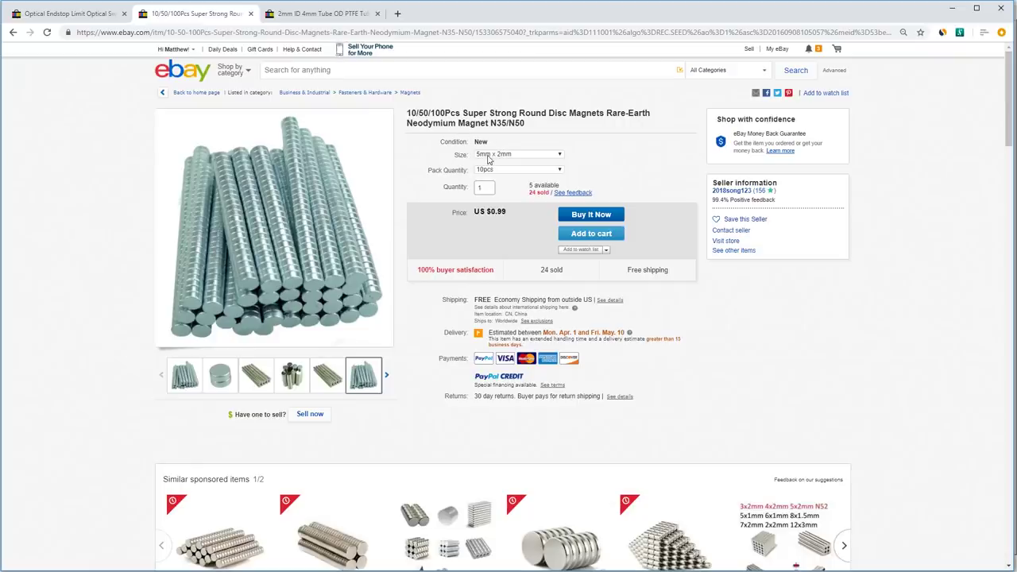
Switch to the third tab with the 2mm ID 4mm OD PTFE tube listing.
mouse_move(302, 250)
left_click(322, 14)
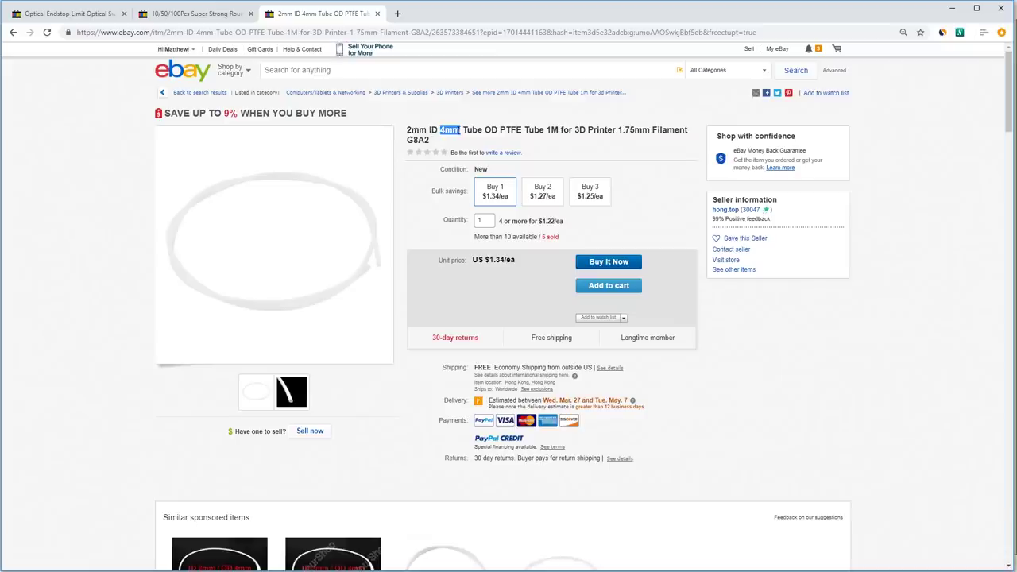
Highlight '4mm' in the PTFE tube listing title.
left_click(459, 131)
left_click(459, 130)
left_click_drag(459, 130, 441, 127)
left_click(468, 142)
left_click_drag(459, 133, 438, 130)
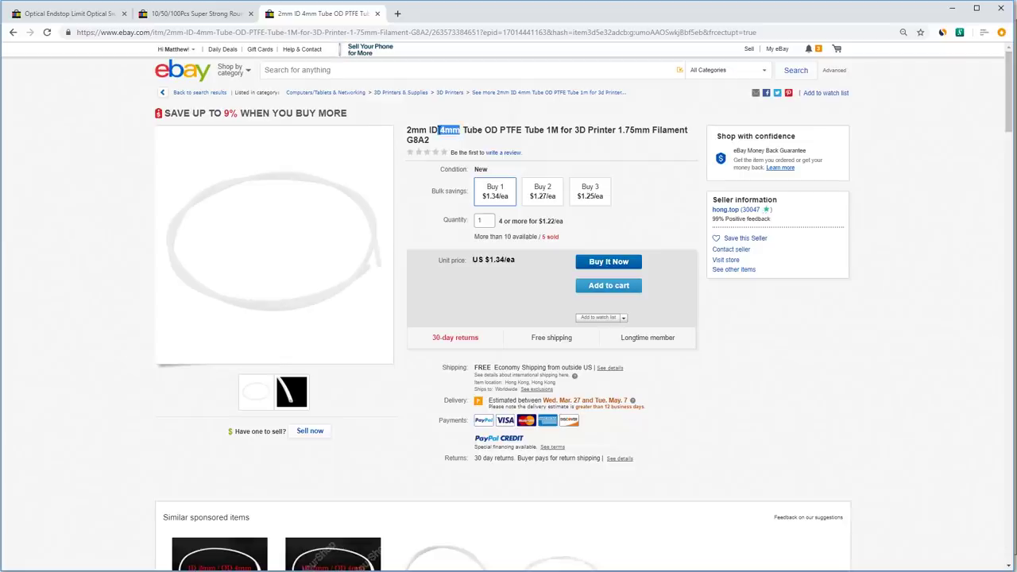
left_click(463, 132)
Highlight '4mm Tube OD' in the title and the US $1.34/ea unit price.
left_click_drag(441, 131, 497, 125)
left_click(491, 144)
triple_click(499, 259)
left_click(521, 283)
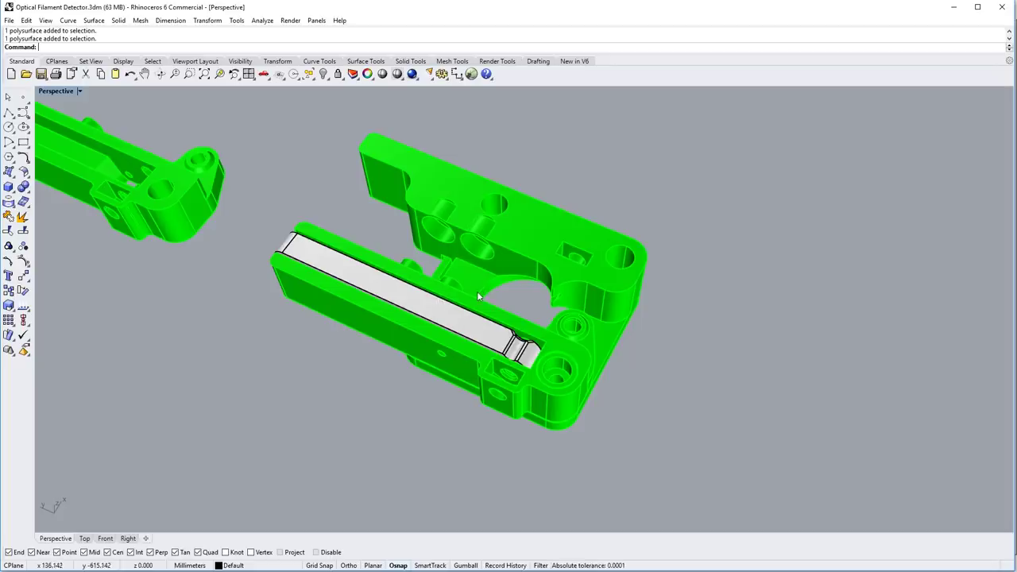
mouse_move(501, 288)
right_mouse_down()
mouse_move(512, 275)
mouse_move(509, 296)
right_mouse_up()
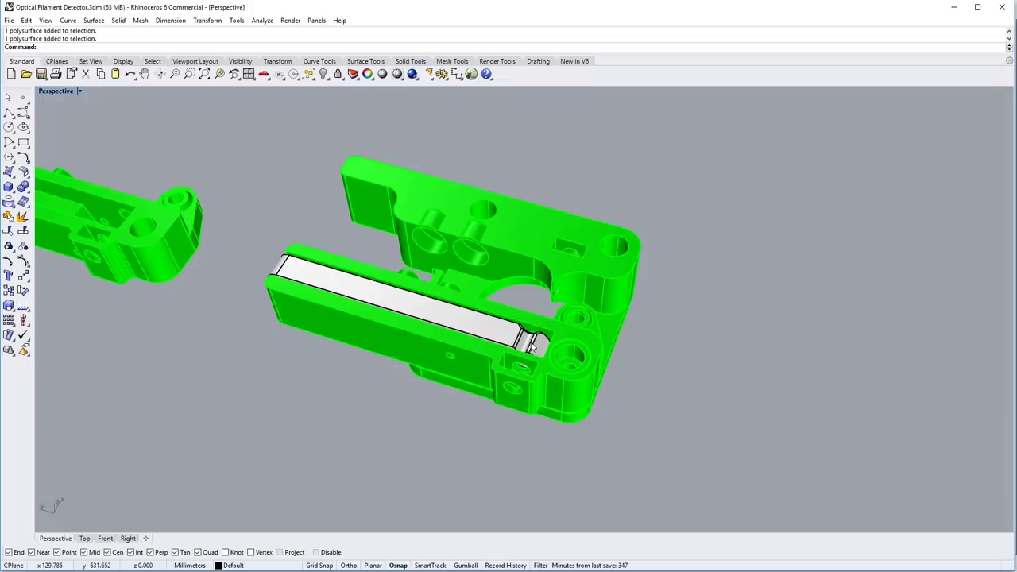
right_click_drag(531, 343, 546, 345)
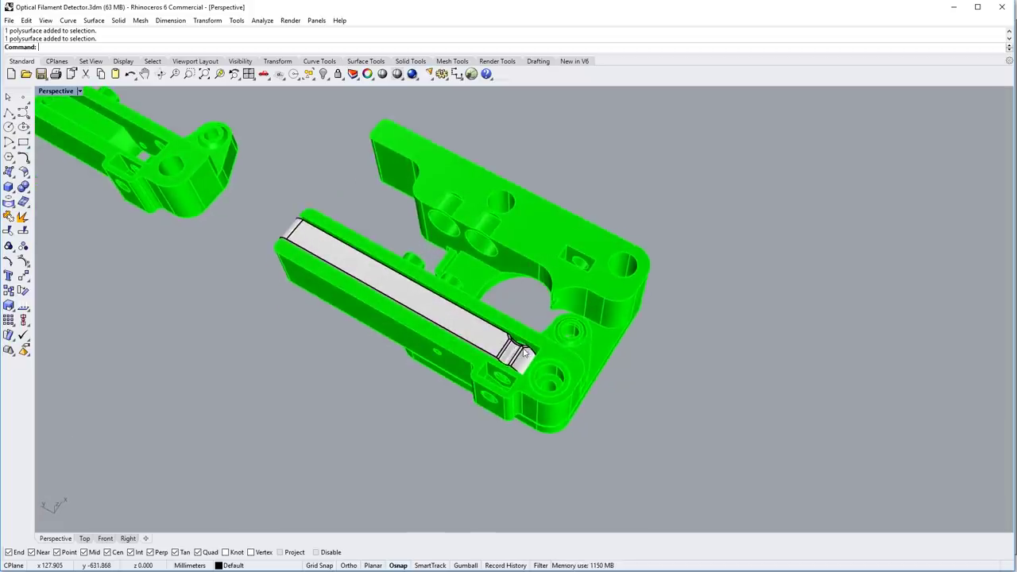
left_click(565, 235)
left_click(627, 200)
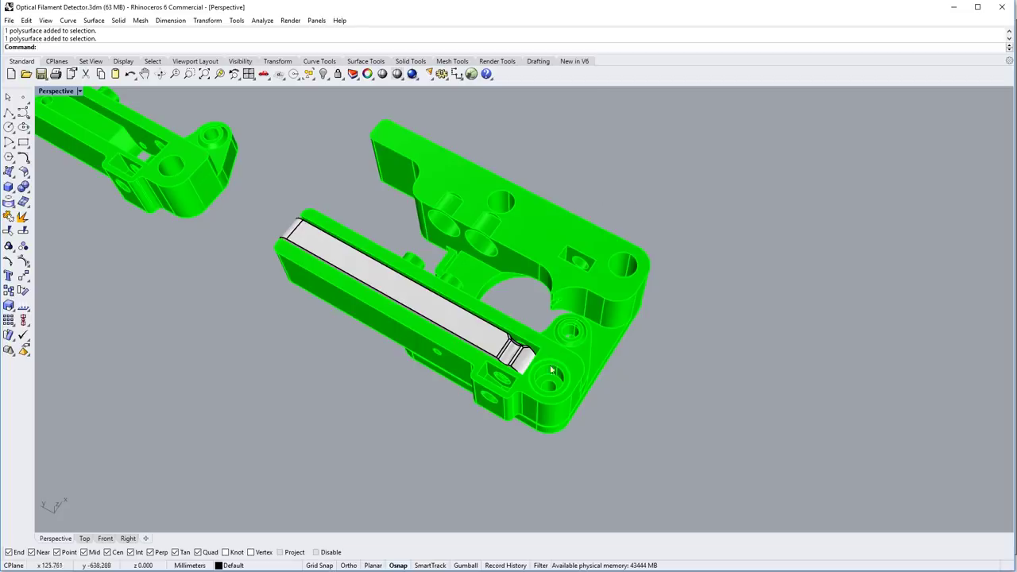
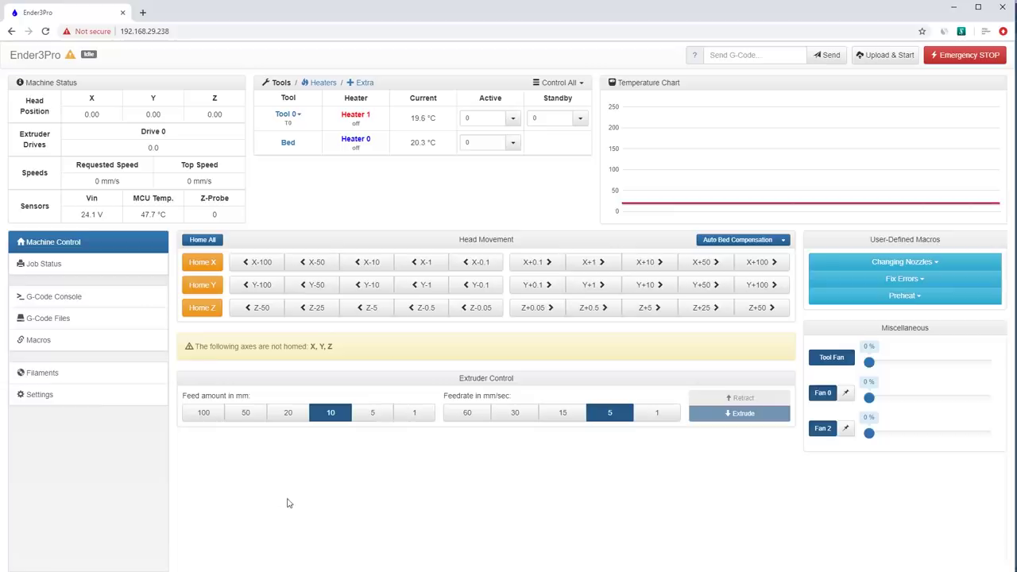
Show the board's system files (config.g, bed.g) in the Settings System Editor.
left_click(46, 400)
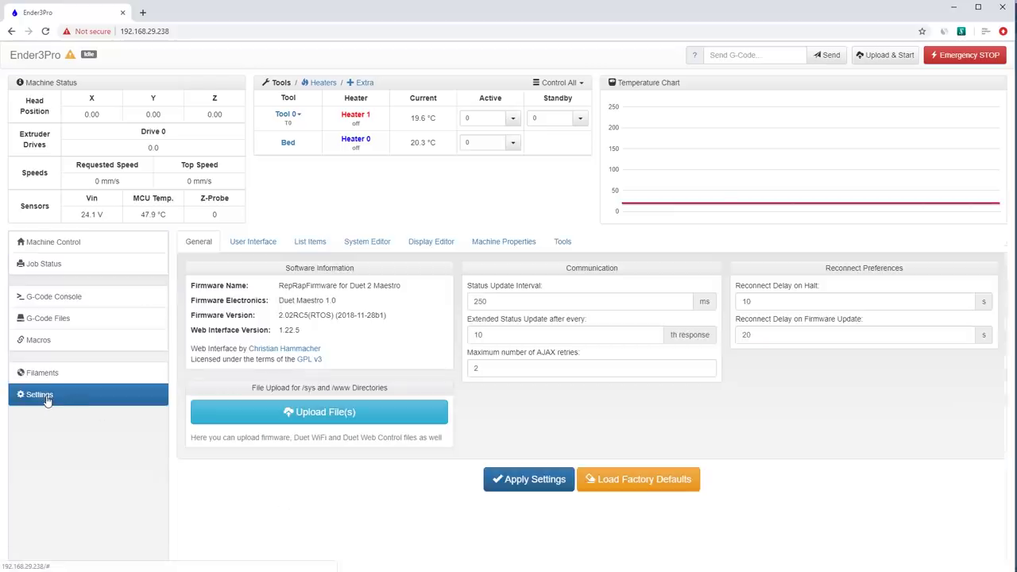
left_click(356, 244)
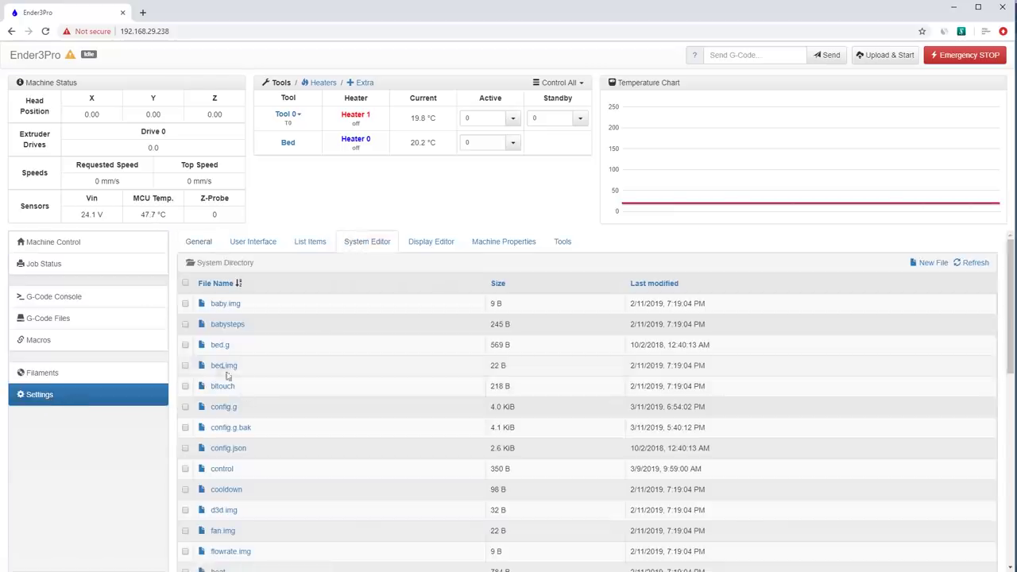
Save config.g with its M591 D0 C3 P1 E1 S1 line, uploading it and answering the reboot prompt.
left_click(223, 407)
scroll(256, 431, "down", 4)
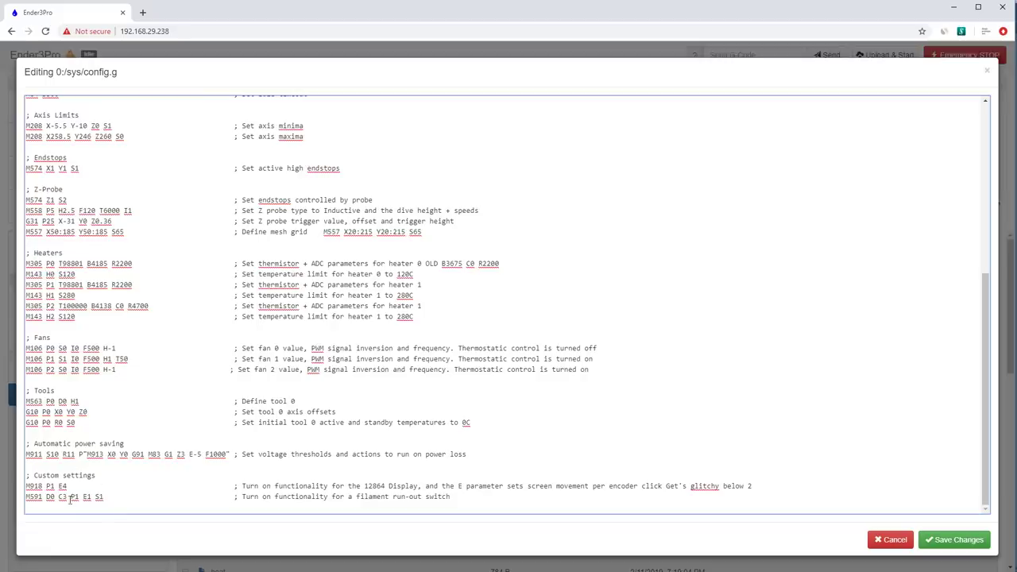
left_click_drag(26, 497, 42, 497)
left_click(956, 540)
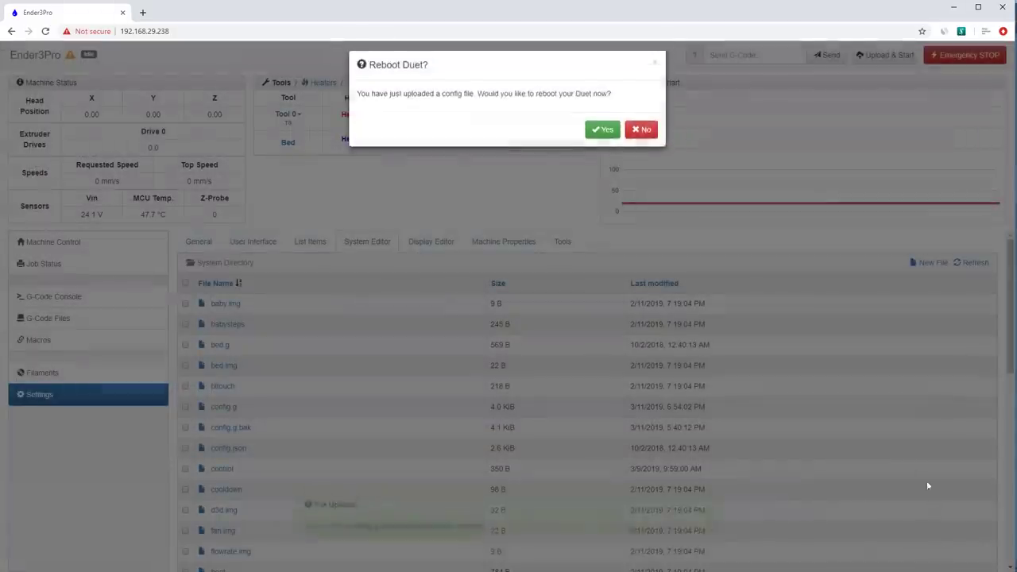
left_click(601, 138)
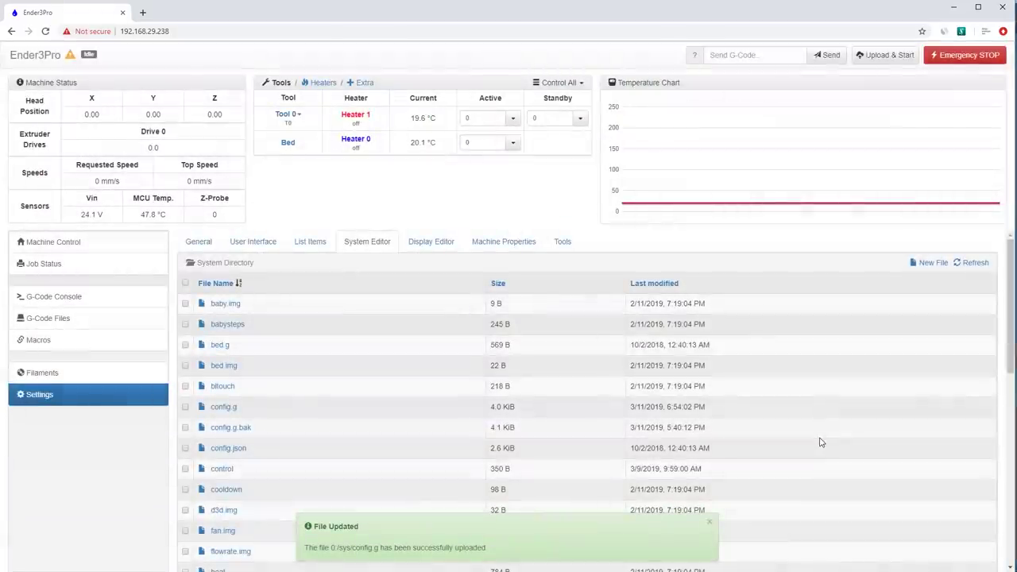